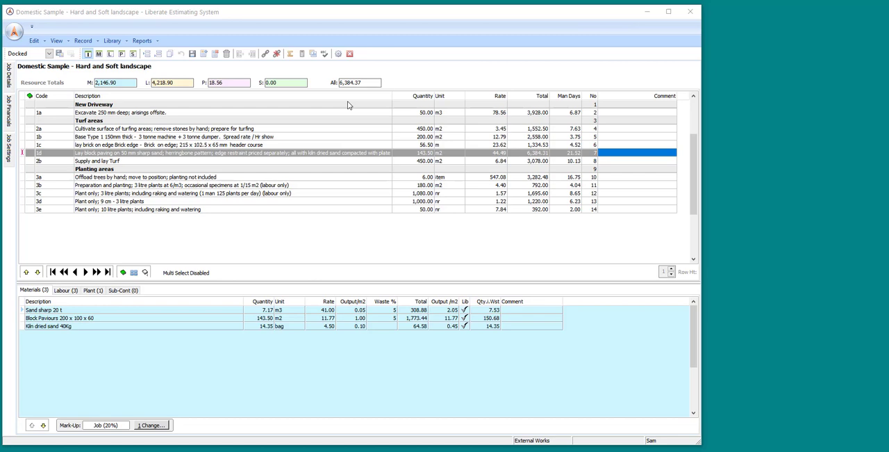
Review the job details, job financials and job settings of the Domestic Sample job.
{"action": "left_click", "coordinate": [9, 77]}
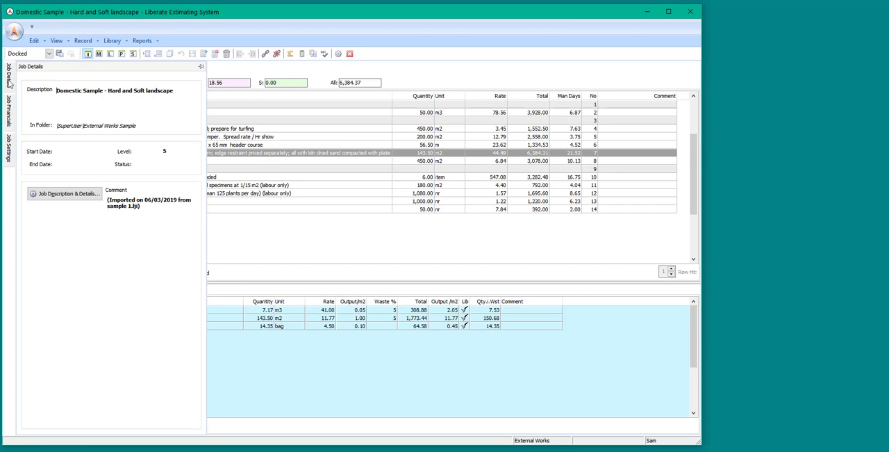
{"action": "left_click", "coordinate": [8, 111]}
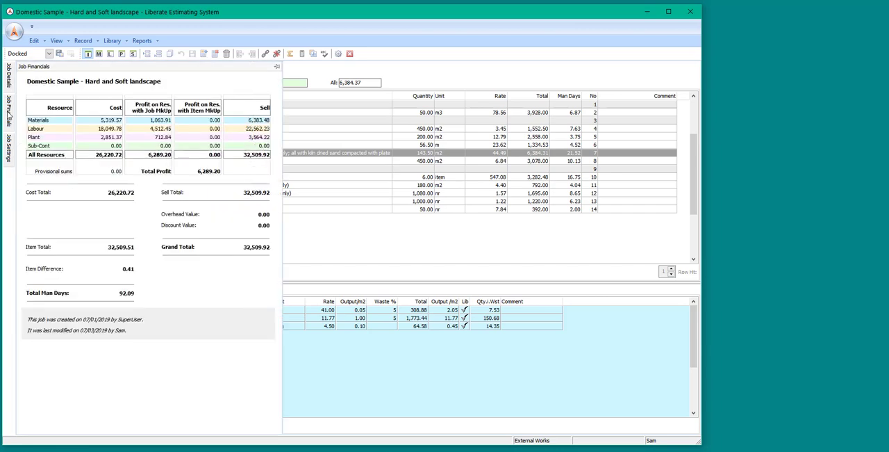
{"action": "left_click", "coordinate": [9, 146]}
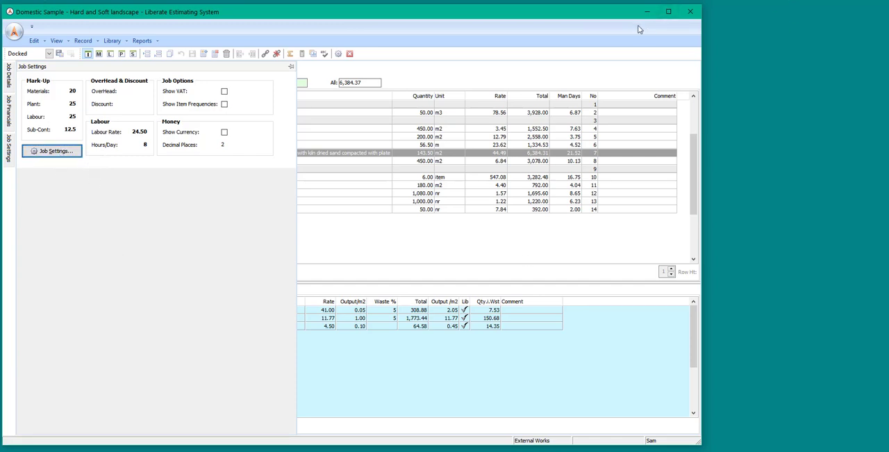
Review the program's default hours, labour rate and mark-up options for new jobs, and leave the options unchanged.
{"action": "left_click", "coordinate": [340, 56]}
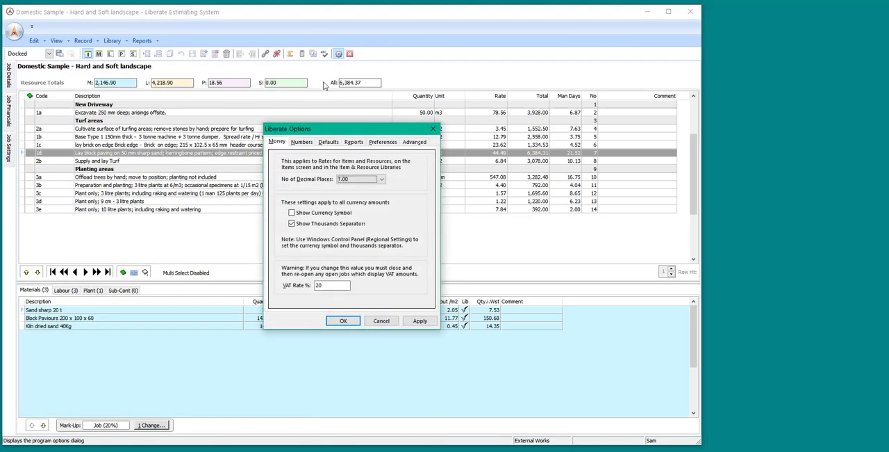
{"action": "left_click", "coordinate": [334, 141]}
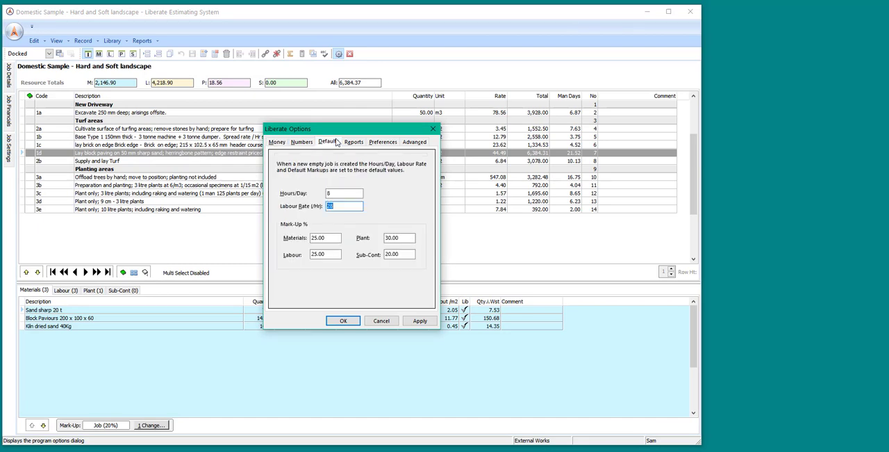
{"action": "left_click", "coordinate": [432, 128]}
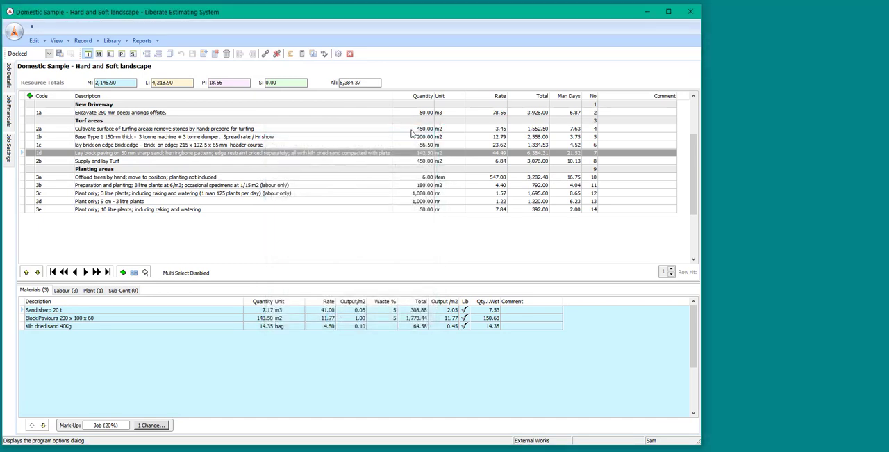
Review the current job's mark-up, overhead, discount and labour settings without changing them.
{"action": "mouse_move", "coordinate": [10, 100]}
{"action": "mouse_move", "coordinate": [8, 142]}
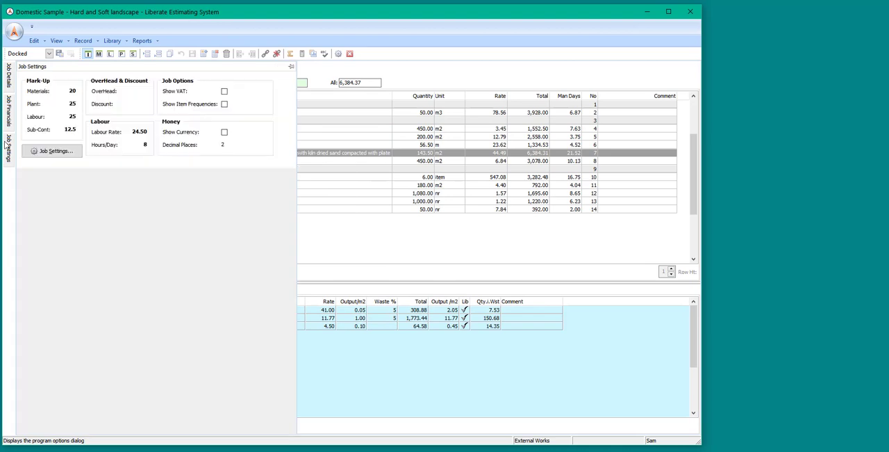
{"action": "left_click", "coordinate": [59, 151]}
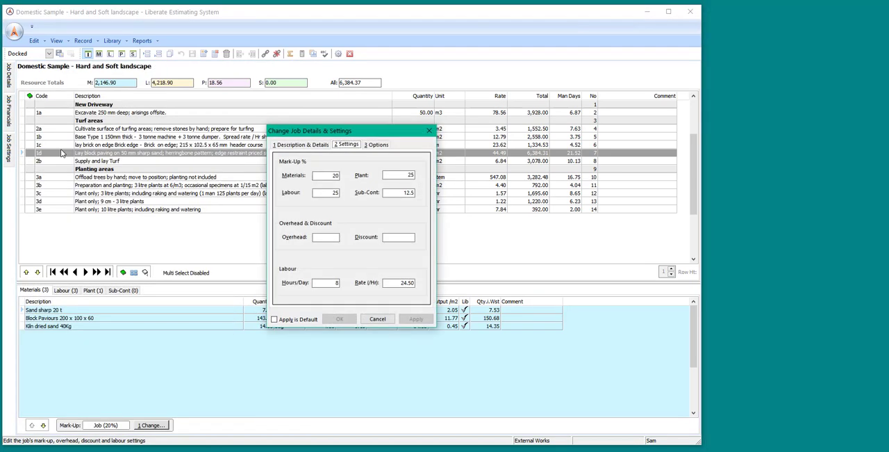
{"action": "left_click", "coordinate": [429, 130]}
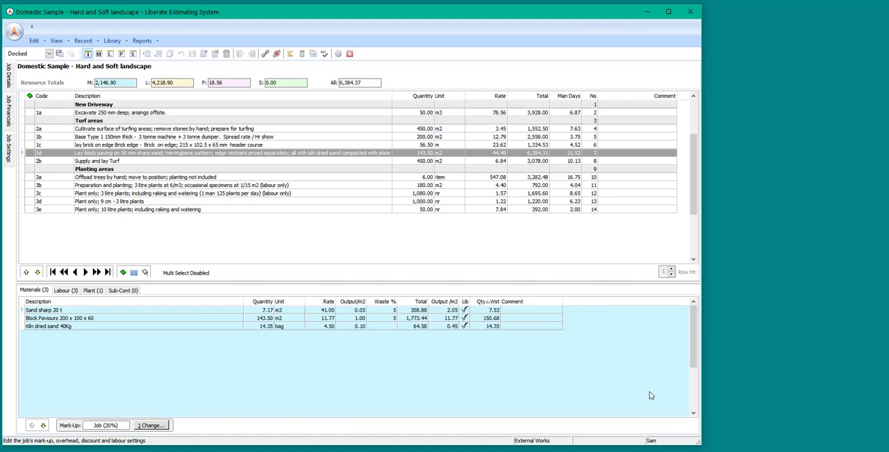
Look through the resources of several turf and planting items, ending on item 3b, preparation and planting.
{"action": "left_click", "coordinate": [246, 136]}
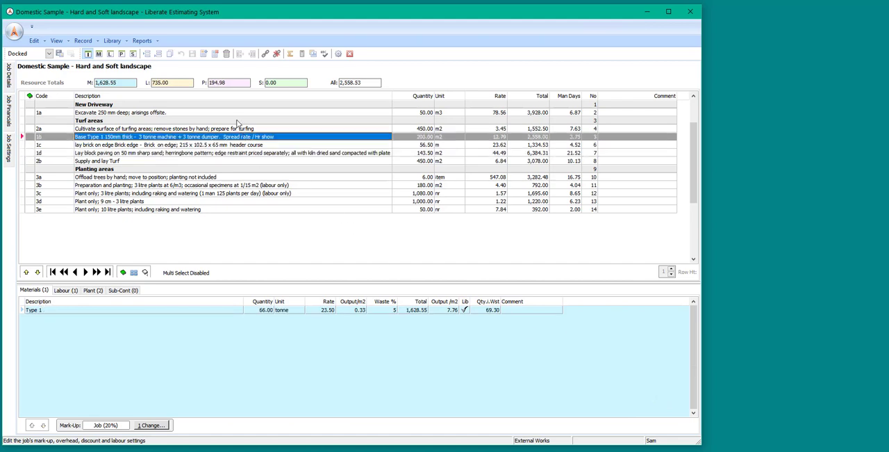
{"action": "left_click", "coordinate": [237, 122]}
{"action": "left_click", "coordinate": [243, 129]}
{"action": "left_click", "coordinate": [247, 152]}
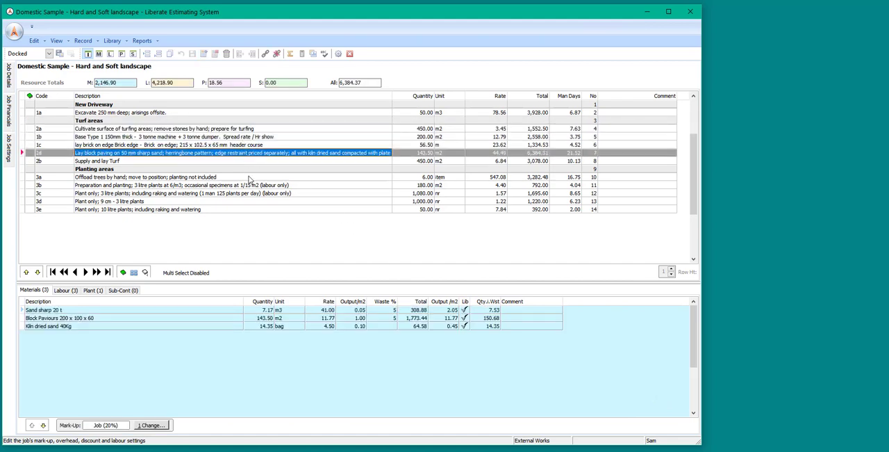
{"action": "left_click", "coordinate": [250, 178]}
{"action": "left_click", "coordinate": [253, 186]}
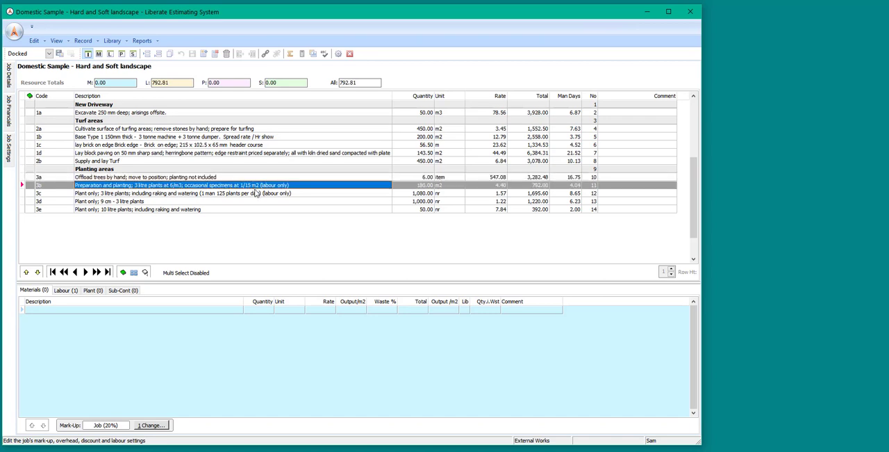
Enlarge the resource grid and show the labour resources of item 3b and of item 1b, Base Type 1.
{"action": "left_click_drag", "start_coordinate": [216, 283], "coordinate": [221, 259]}
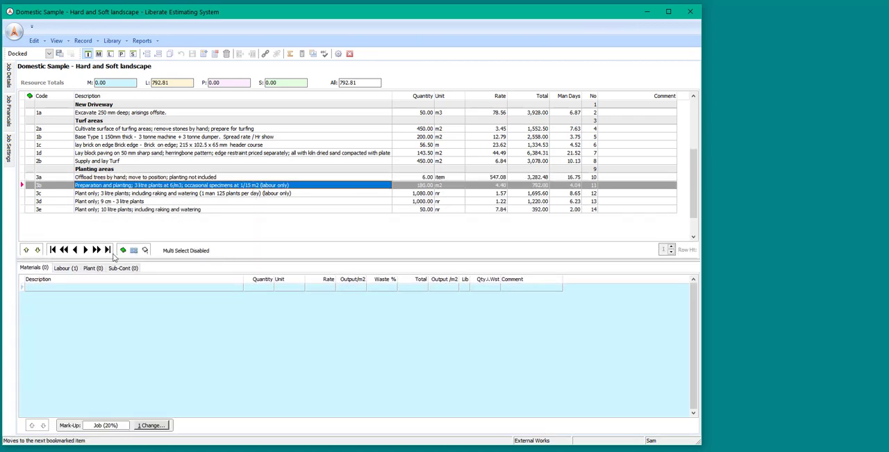
{"action": "left_click", "coordinate": [71, 269]}
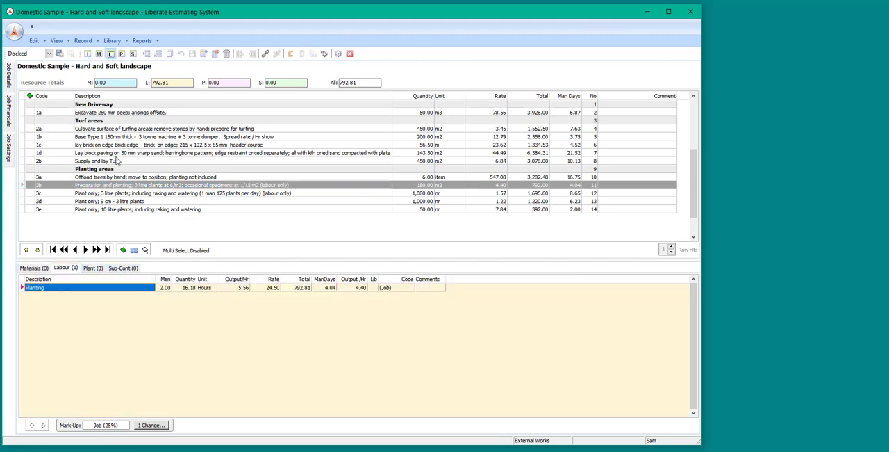
{"action": "left_click", "coordinate": [160, 138]}
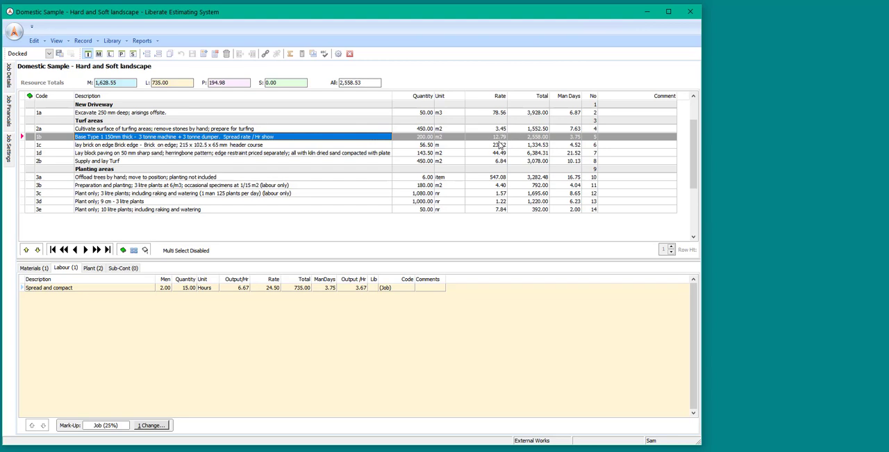
Show the marked-up sell totals for the job items, and return to the cost totals.
{"action": "left_click", "coordinate": [293, 58]}
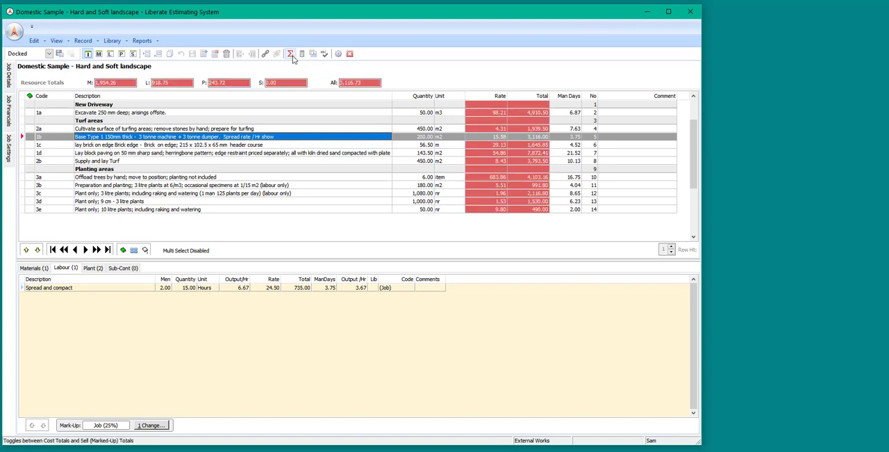
{"action": "left_click", "coordinate": [292, 58]}
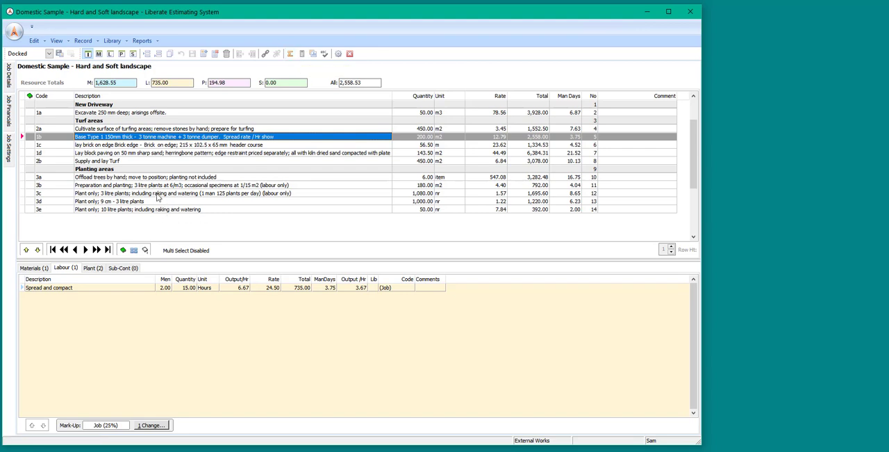
Undock the Job Financials and Job Settings panes and place them as floating windows beside and below the item grid.
{"action": "left_click", "coordinate": [8, 116]}
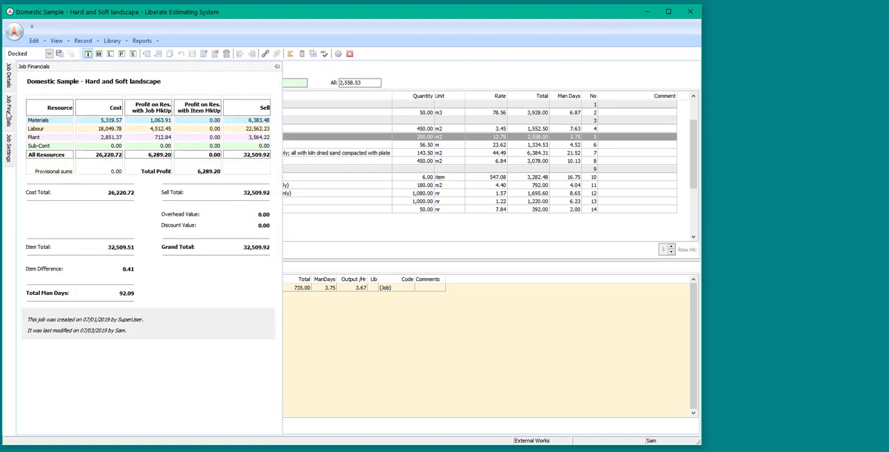
{"action": "left_click_drag", "start_coordinate": [103, 67], "coordinate": [693, 79]}
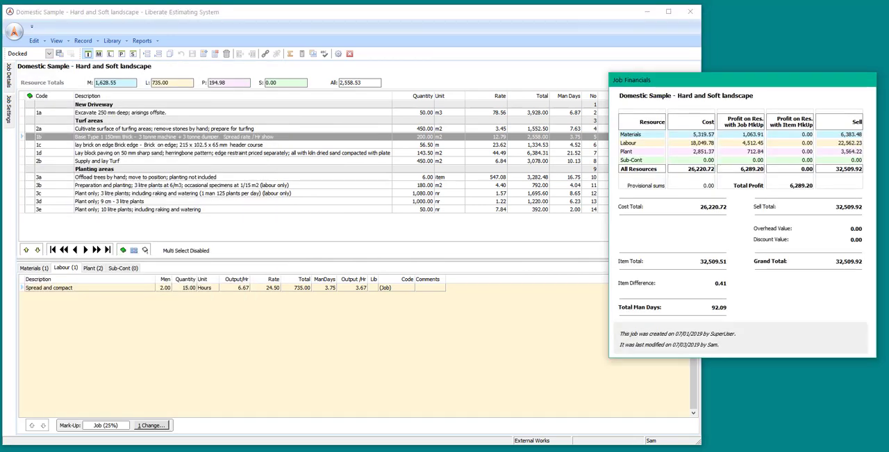
{"action": "left_click", "coordinate": [9, 112]}
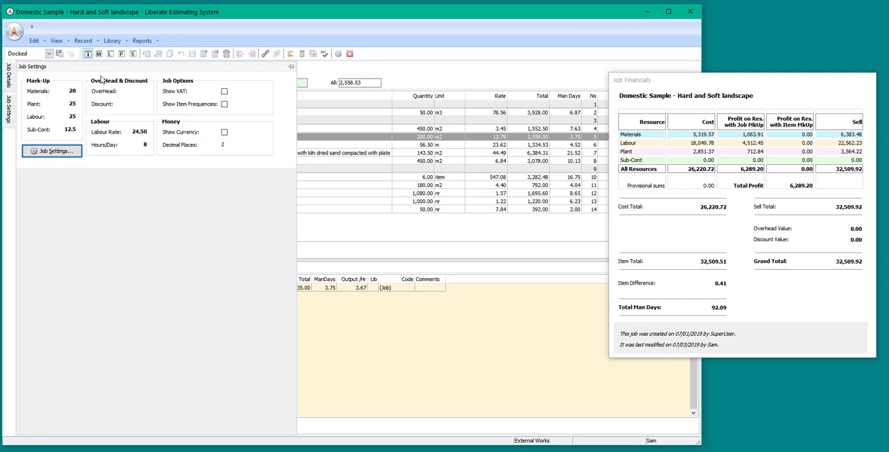
{"action": "left_click_drag", "start_coordinate": [97, 70], "coordinate": [625, 384]}
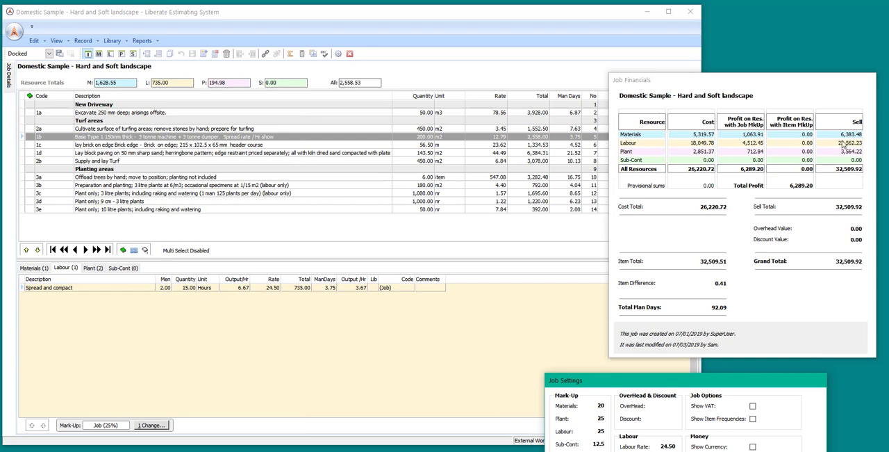
Save the current window arrangement as a layout named "My layout 1".
{"action": "left_click", "coordinate": [59, 54]}
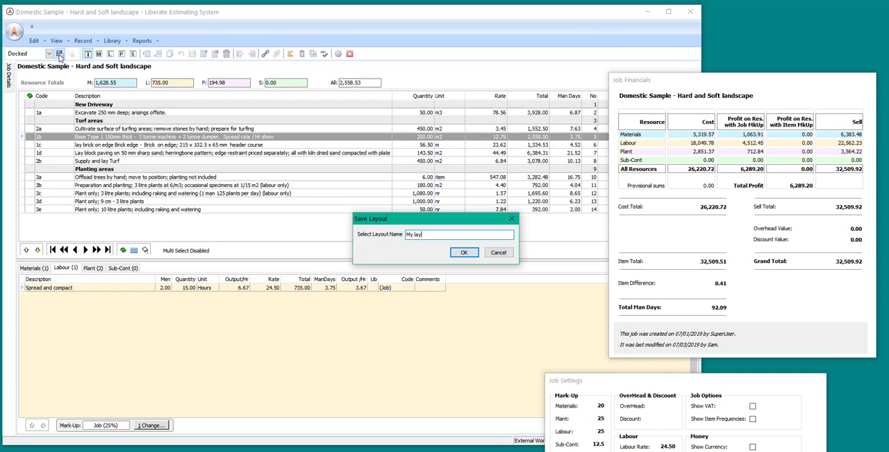
{"action": "type", "text": "My layout 1"}
{"action": "left_click", "coordinate": [464, 253]}
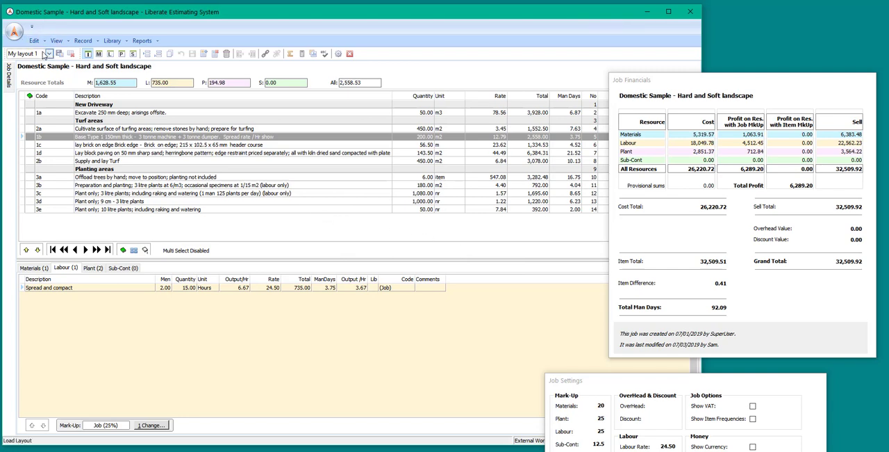
Switch to the Docked layout and reload the saved layout My layout 1.
{"action": "left_click", "coordinate": [47, 53]}
{"action": "left_click", "coordinate": [39, 70]}
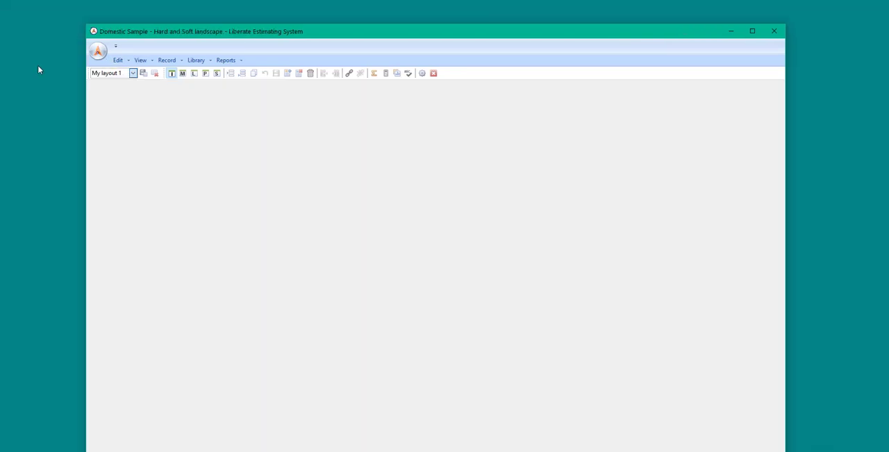
{"action": "left_click", "coordinate": [133, 73]}
{"action": "left_click", "coordinate": [124, 105]}
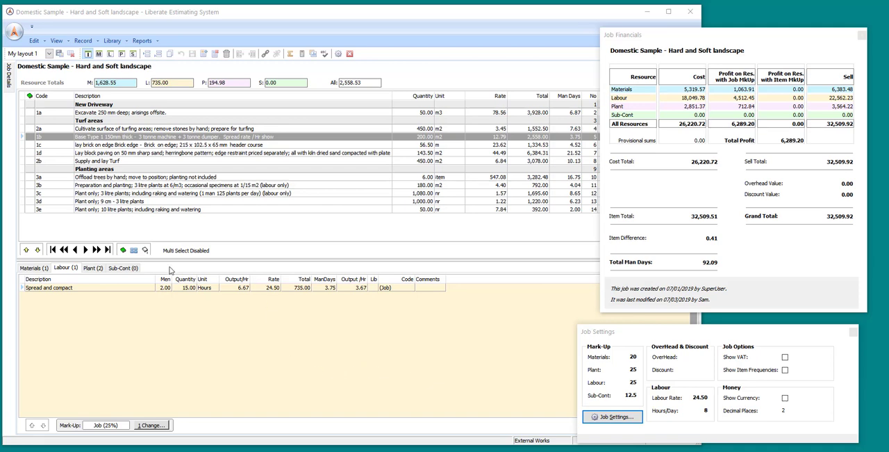
Widen the Description column of the item grid slightly and switch the screen to the Docked layout.
{"action": "left_click", "coordinate": [417, 98]}
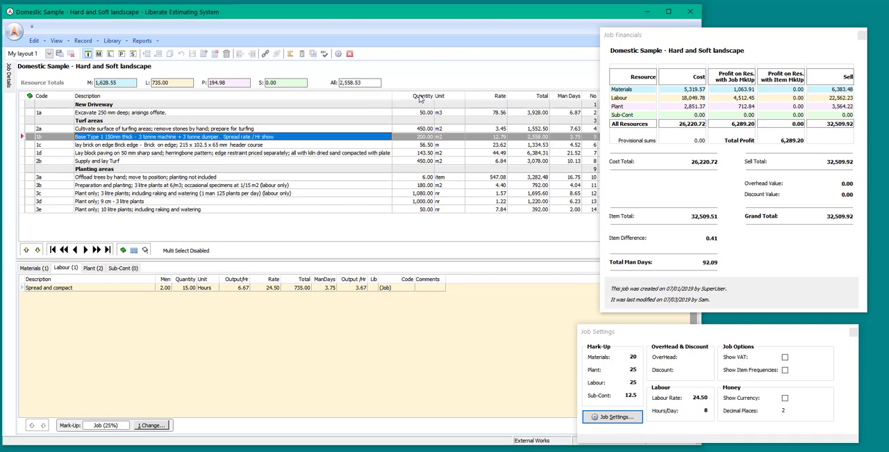
{"action": "mouse_move", "coordinate": [393, 96]}
{"action": "left_mouse_down"}
{"action": "mouse_move", "coordinate": [326, 96]}
{"action": "mouse_move", "coordinate": [410, 96]}
{"action": "left_mouse_up"}
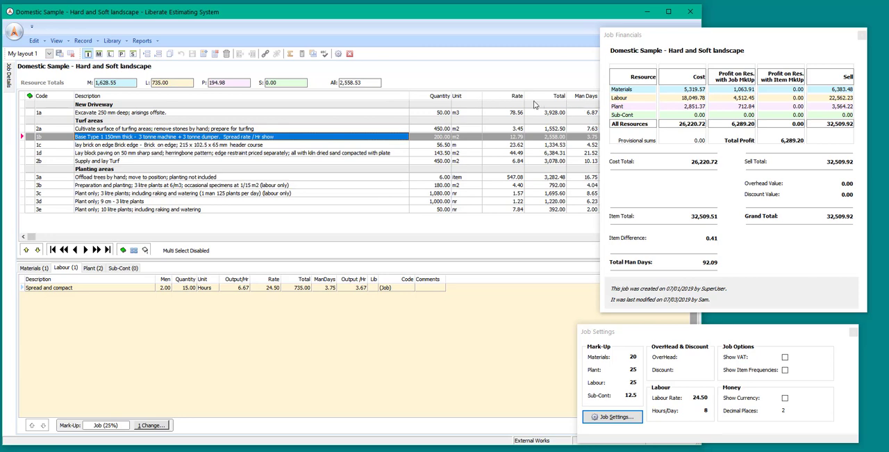
{"action": "mouse_move", "coordinate": [546, 97]}
{"action": "left_mouse_down"}
{"action": "mouse_move", "coordinate": [507, 99]}
{"action": "mouse_move", "coordinate": [566, 99]}
{"action": "mouse_move", "coordinate": [552, 99]}
{"action": "left_mouse_up"}
{"action": "left_click", "coordinate": [50, 56]}
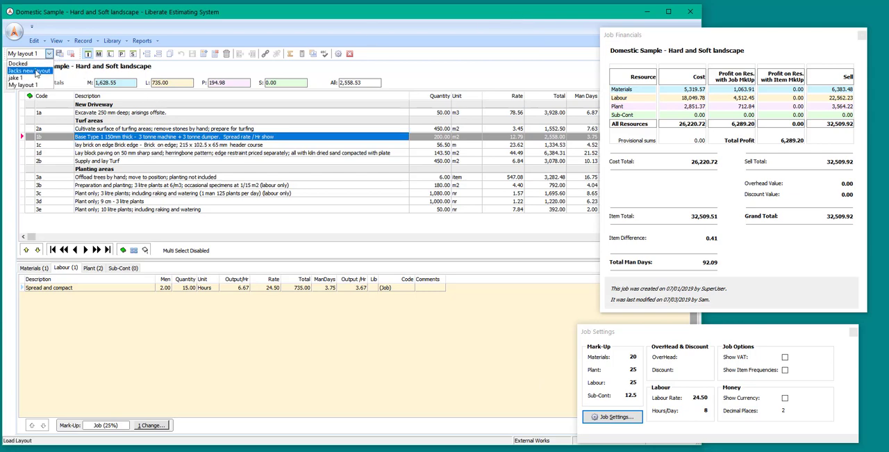
{"action": "left_click", "coordinate": [40, 67]}
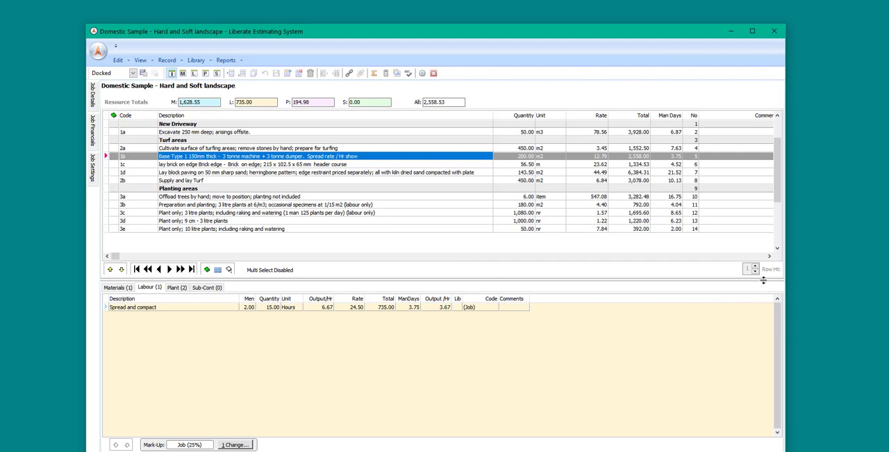
Try taller rows in the item grid and return the row height to 1.
{"action": "left_click", "coordinate": [755, 268]}
{"action": "left_click", "coordinate": [755, 268]}
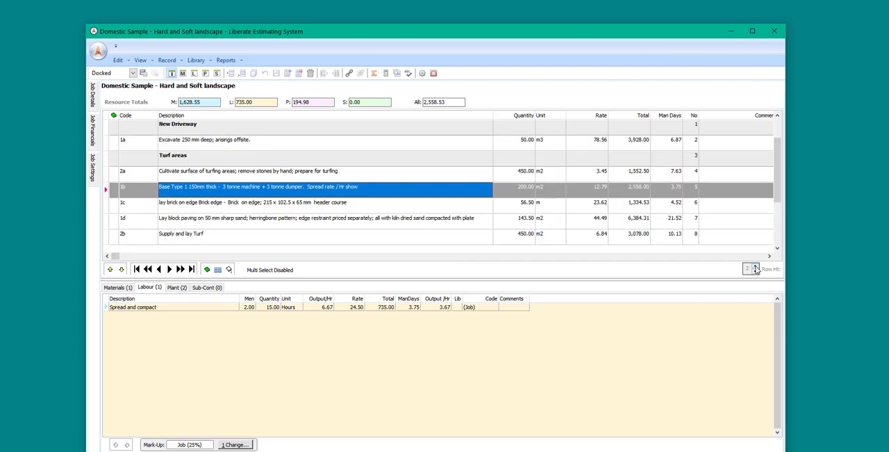
{"action": "left_click", "coordinate": [755, 268]}
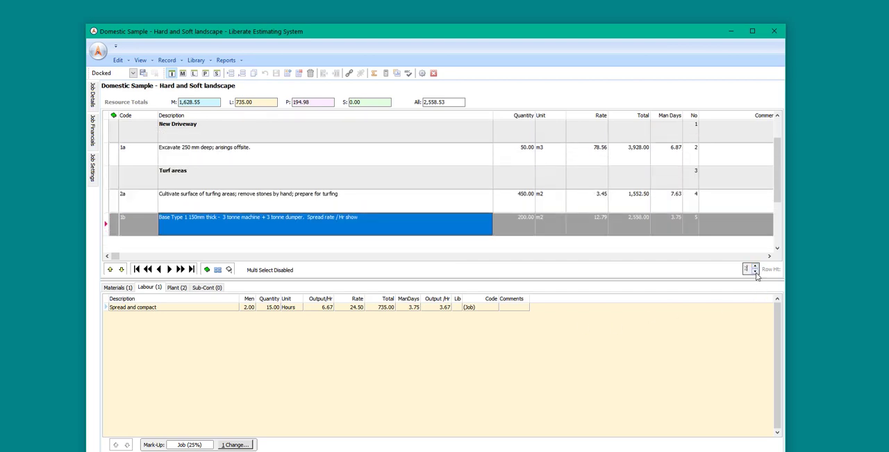
{"action": "left_click", "coordinate": [756, 273]}
{"action": "left_click", "coordinate": [756, 272]}
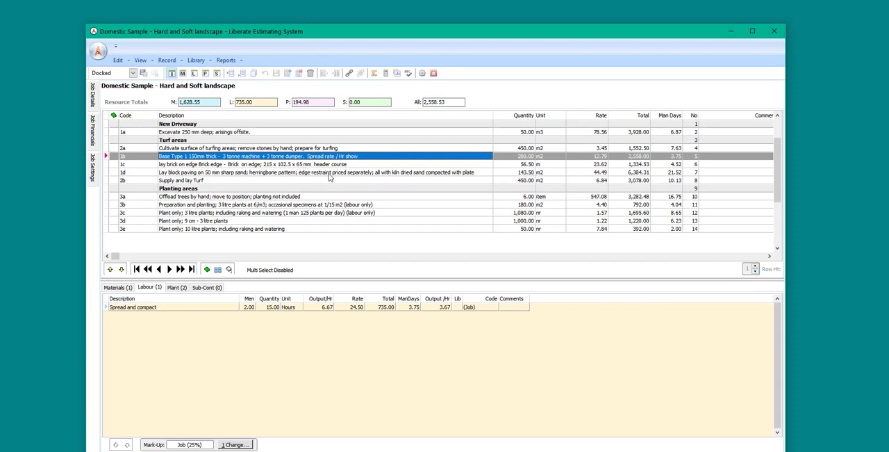
View the full description of block paving item 1d and close it without changes.
{"action": "double_click", "coordinate": [330, 174]}
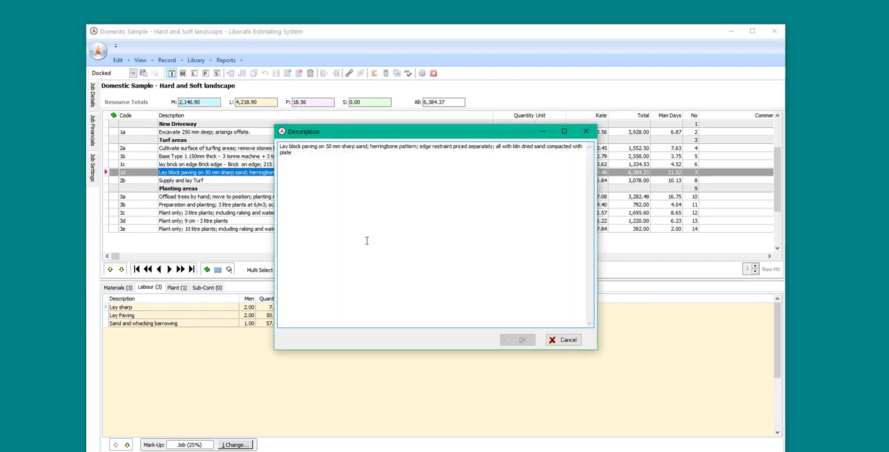
{"action": "left_click", "coordinate": [567, 339]}
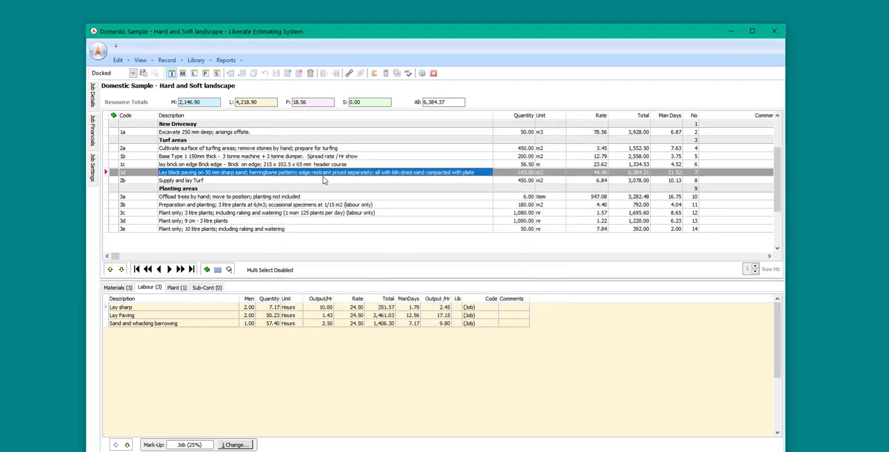
Open the Job and Admin Options page.
{"action": "left_click", "coordinate": [98, 53]}
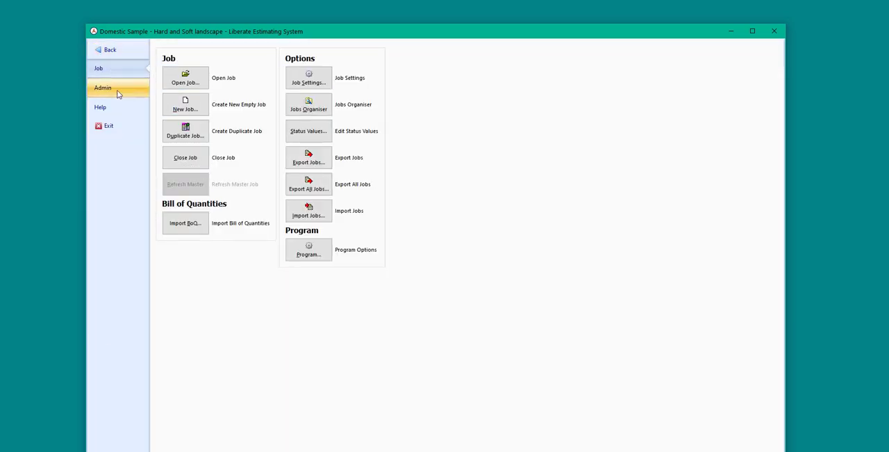
Bring up the list of jobs to open and expand the Others' Jobs folder.
{"action": "left_click", "coordinate": [189, 87]}
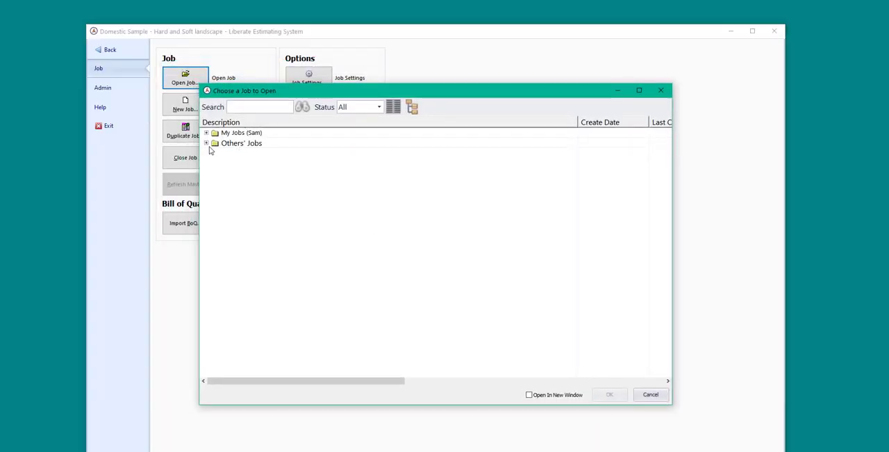
{"action": "left_click", "coordinate": [206, 144]}
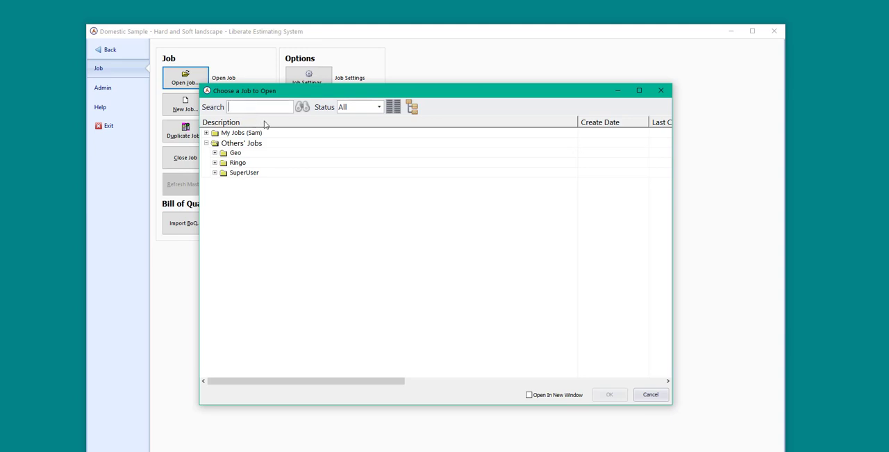
Search the job list for "domestic" and return to the current job's screen without opening another job.
{"action": "type", "text": "domestic"}
{"action": "key", "text": "Return"}
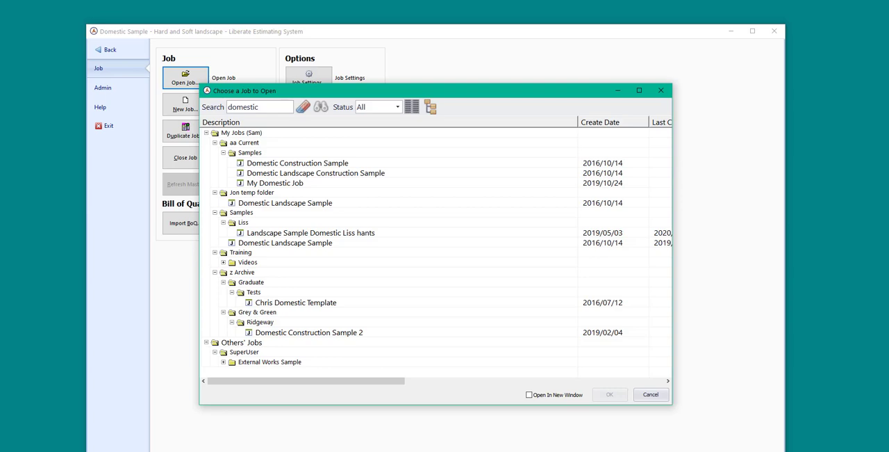
{"action": "left_click", "coordinate": [660, 90]}
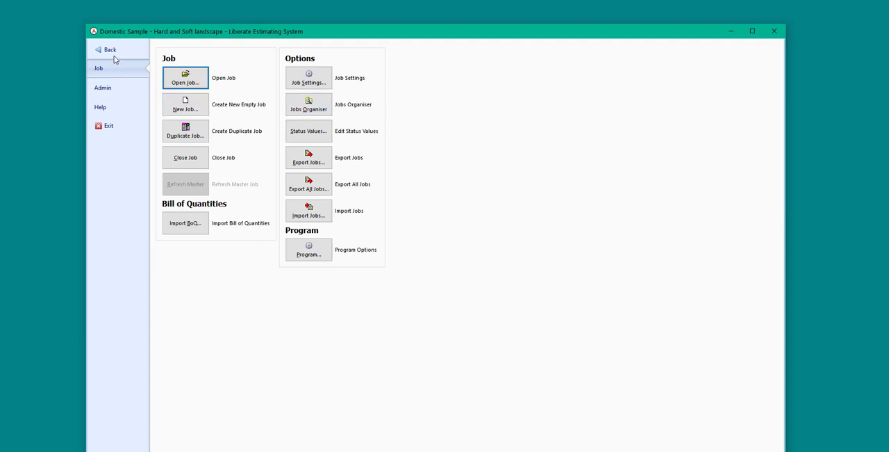
{"action": "left_click", "coordinate": [108, 51]}
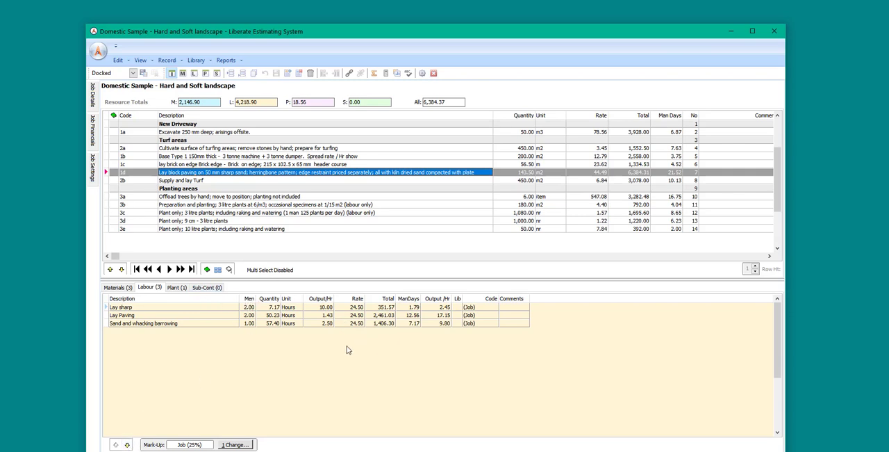
Review the materials, labour, plant and sub-contractor resources of block paving item 1d and show the Job Financials.
{"action": "left_click", "coordinate": [119, 289]}
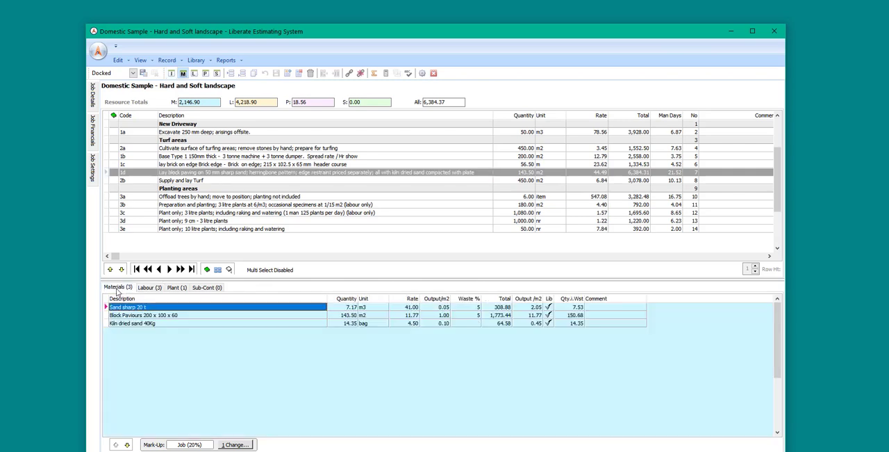
{"action": "left_click", "coordinate": [157, 288]}
{"action": "left_click", "coordinate": [177, 288]}
{"action": "left_click", "coordinate": [208, 288]}
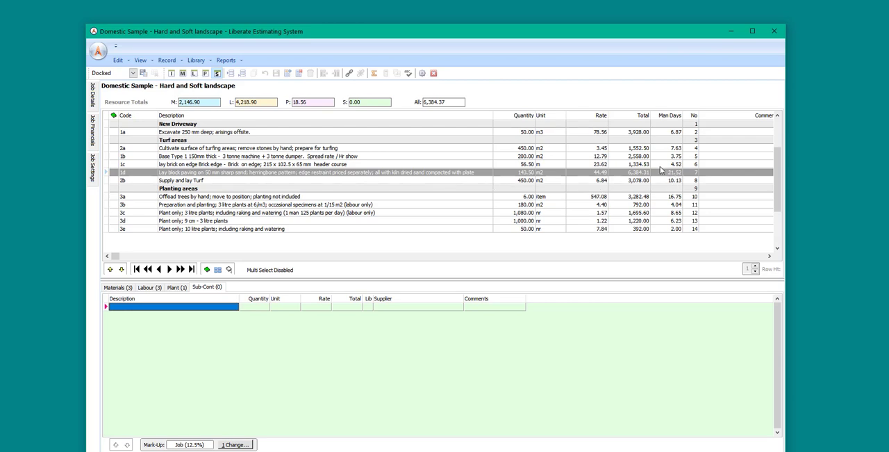
{"action": "mouse_move", "coordinate": [93, 141]}
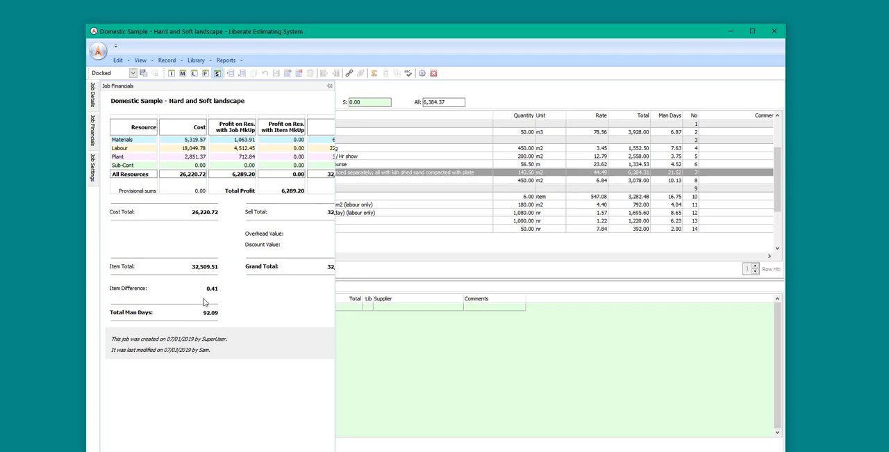
Check the decimal place choices for rates in the program options and close the options with 1.00 kept.
{"action": "left_click", "coordinate": [422, 73]}
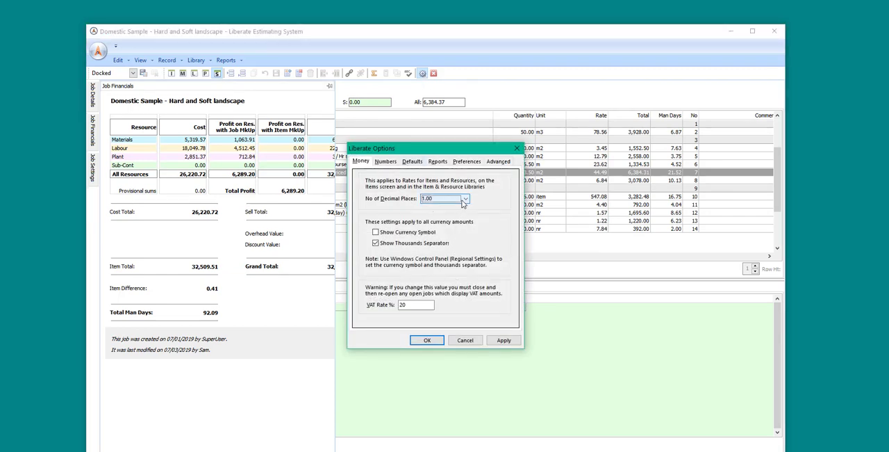
{"action": "left_click", "coordinate": [464, 200]}
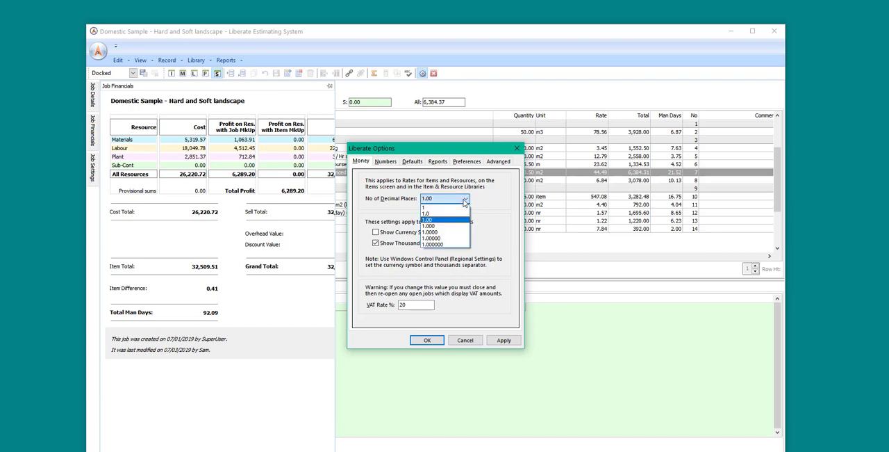
{"action": "left_click", "coordinate": [465, 201]}
{"action": "left_click", "coordinate": [431, 343]}
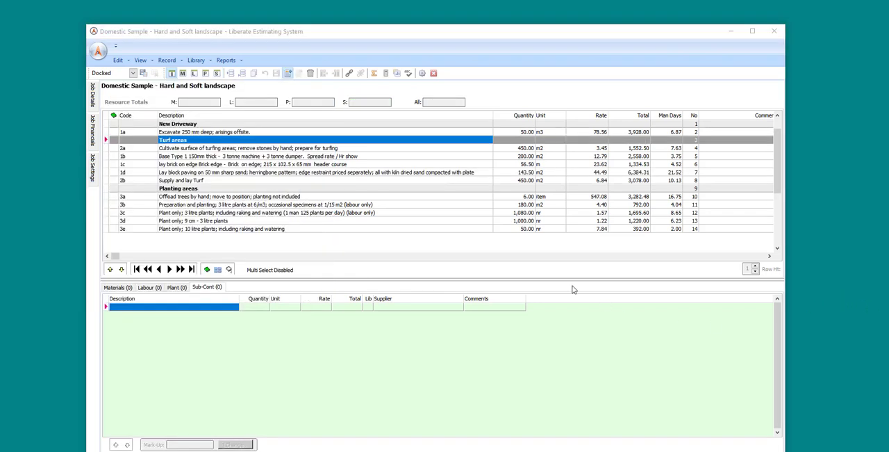
{"action": "left_click", "coordinate": [117, 61]}
{"action": "mouse_move", "coordinate": [141, 63]}
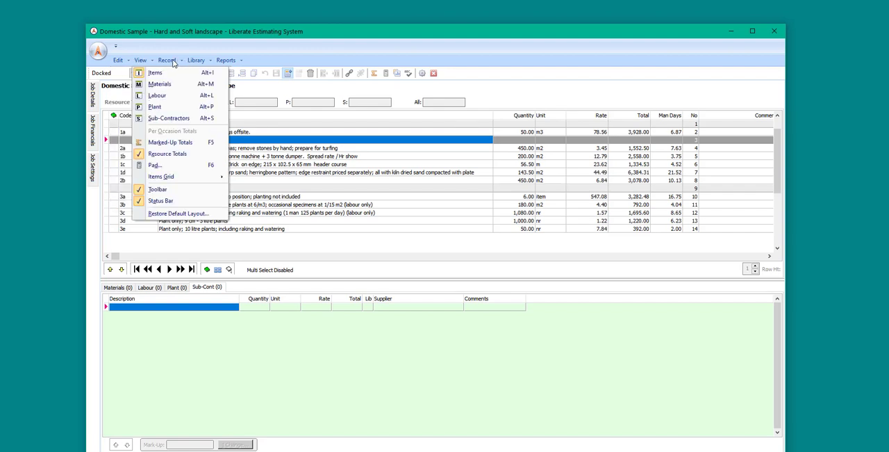
{"action": "mouse_move", "coordinate": [219, 61]}
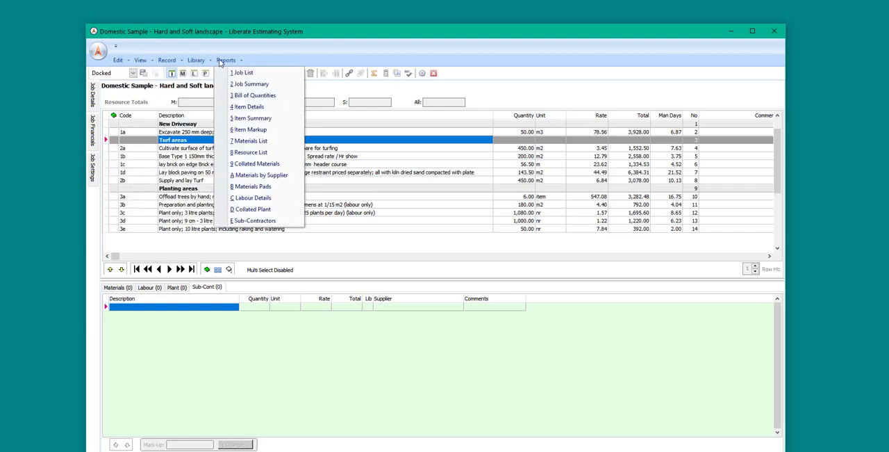
{"action": "left_click", "coordinate": [356, 40]}
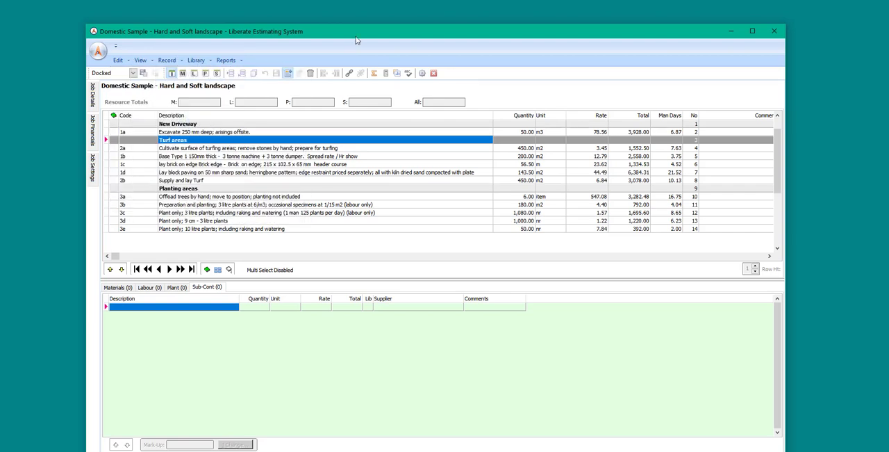